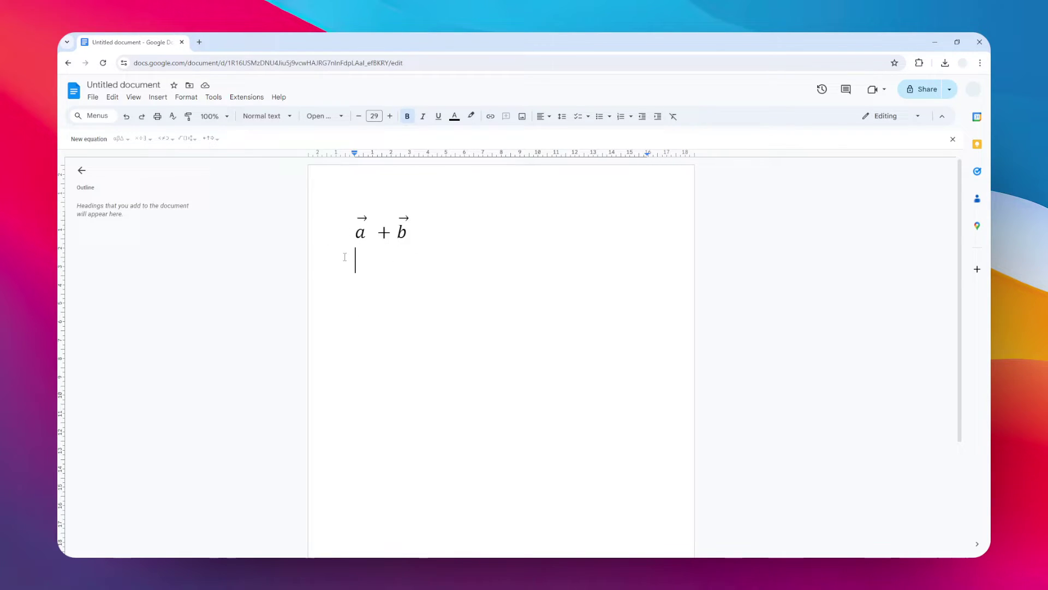
# - Insert an empty equation on the line below the a + b vector equation
pyautogui.click(157, 98)
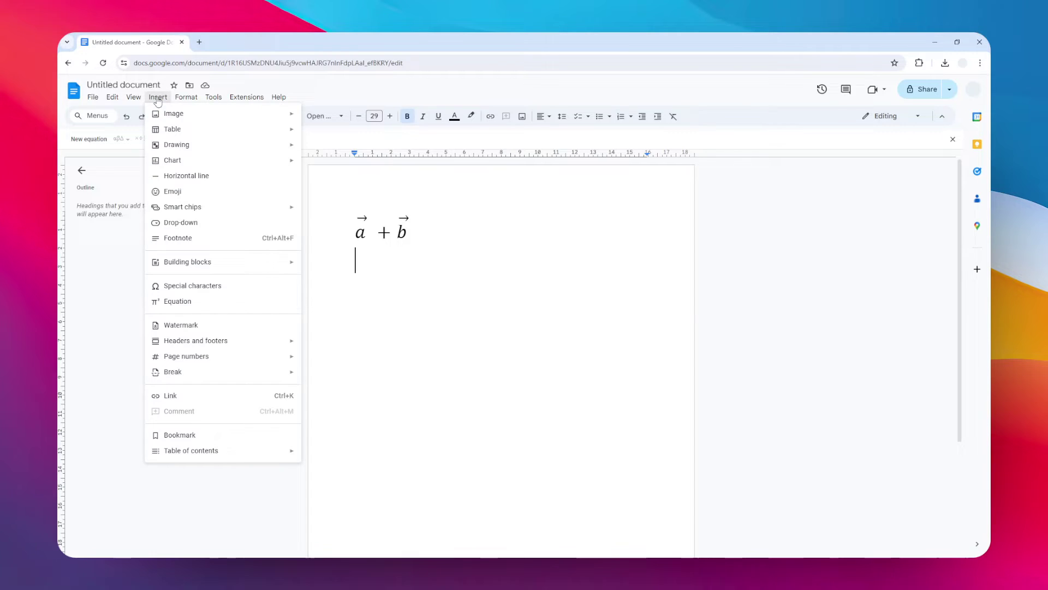
pyautogui.click(183, 304)
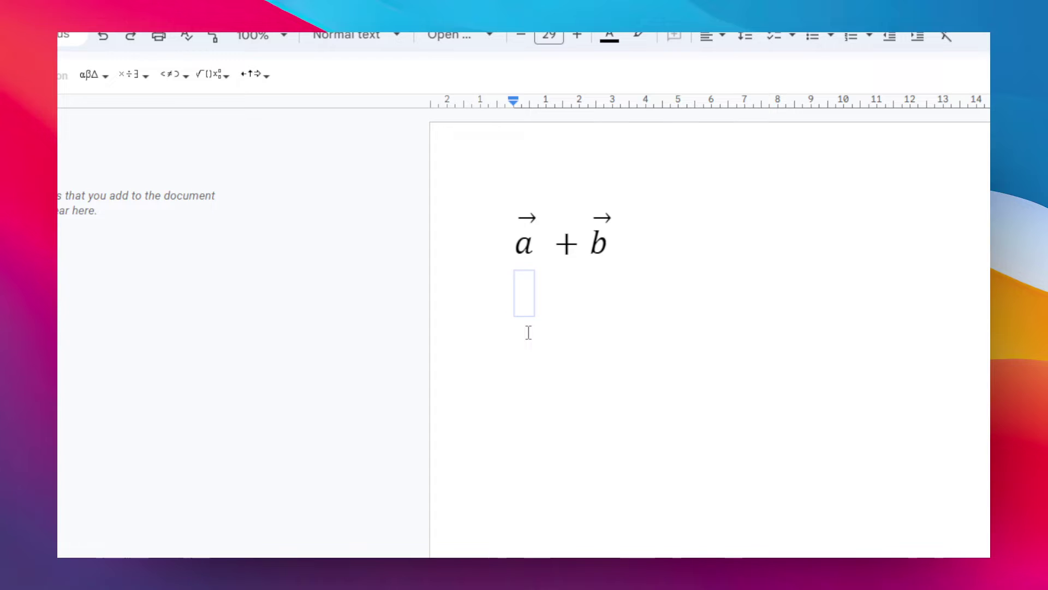
pyautogui.write('\\')
pyautogui.write('vec')
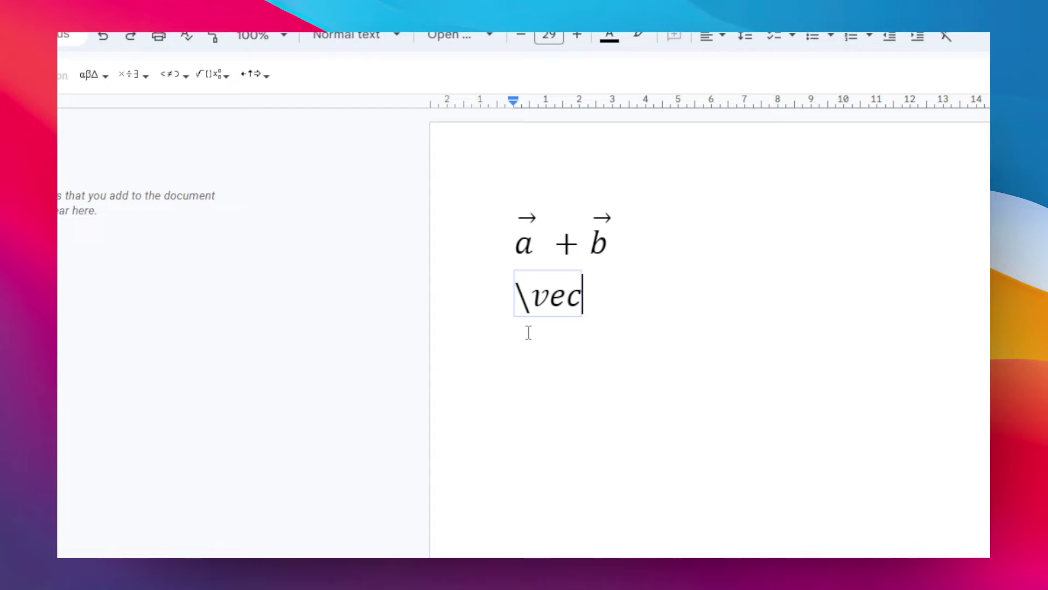
# - Start the equation with vector x using the \vec arrow template
pyautogui.press('space')
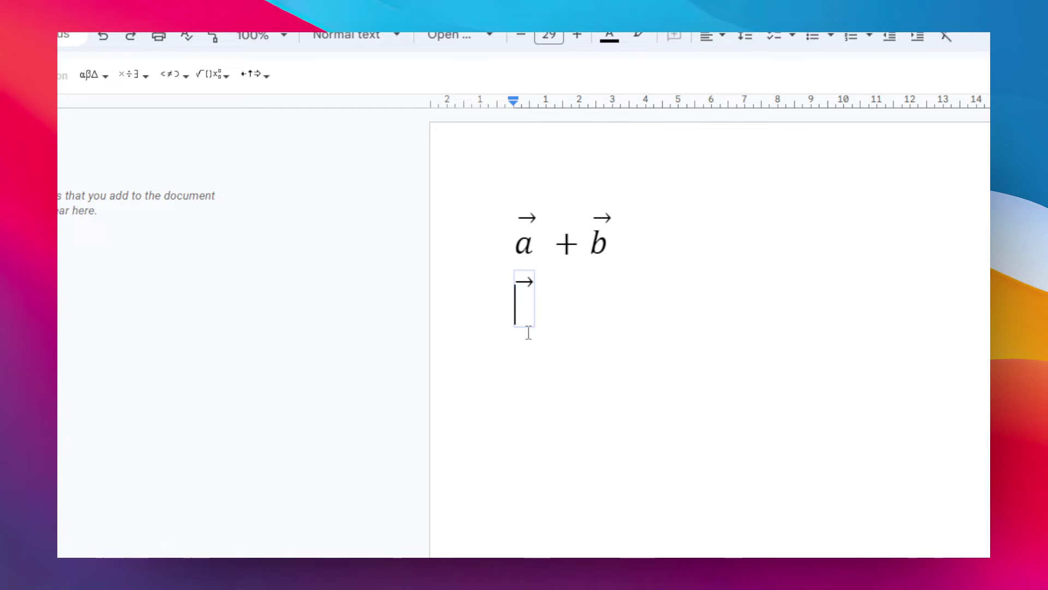
pyautogui.write('x')
pyautogui.write('+')
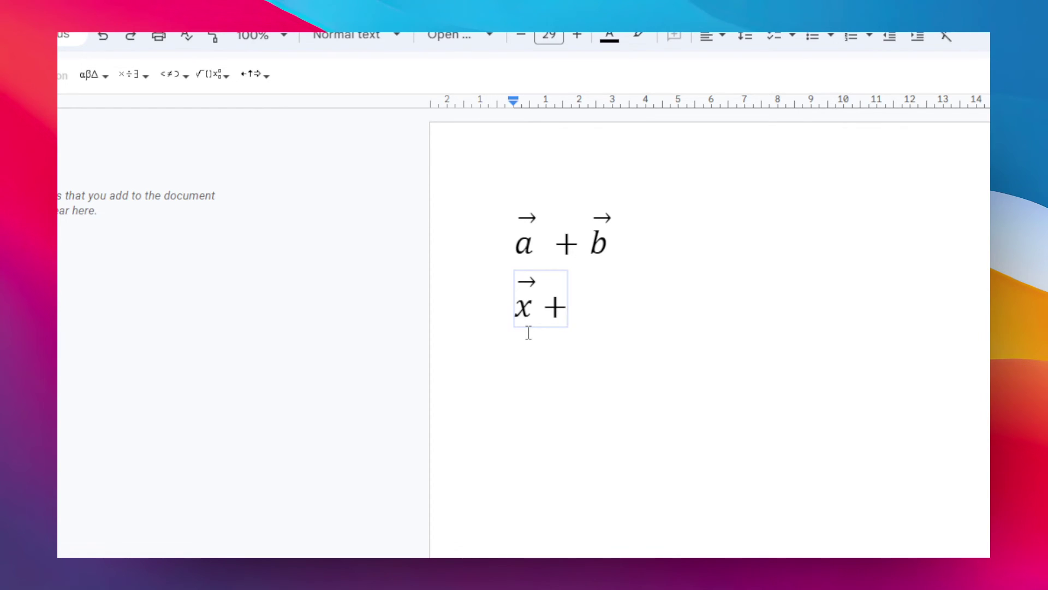
pyautogui.write('\\')
pyautogui.write('v')
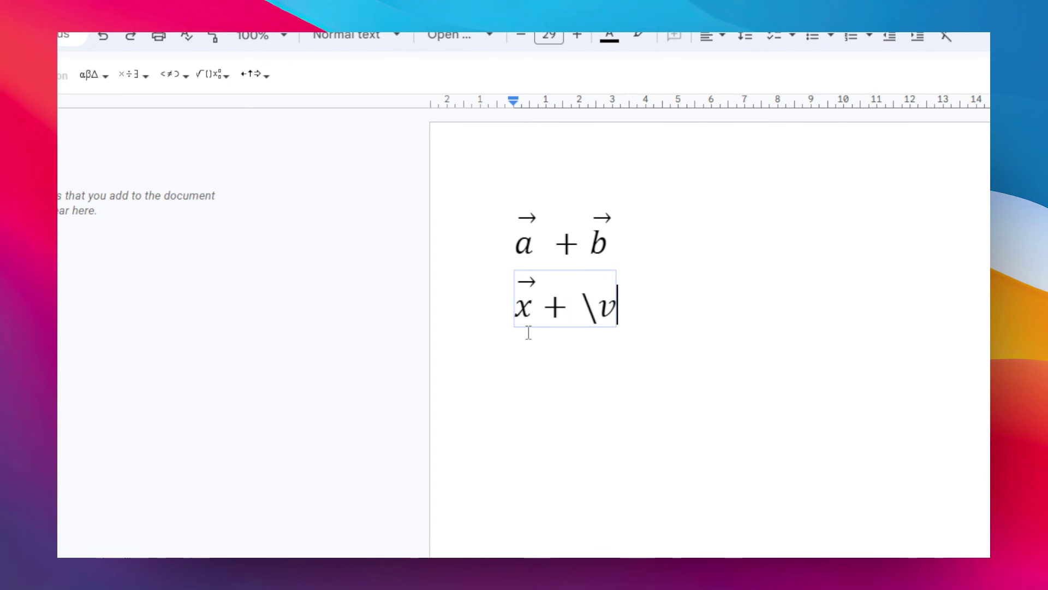
pyautogui.write('ec')
# - Add '+' and vector z with an arrow to finish the second equation
pyautogui.press('space')
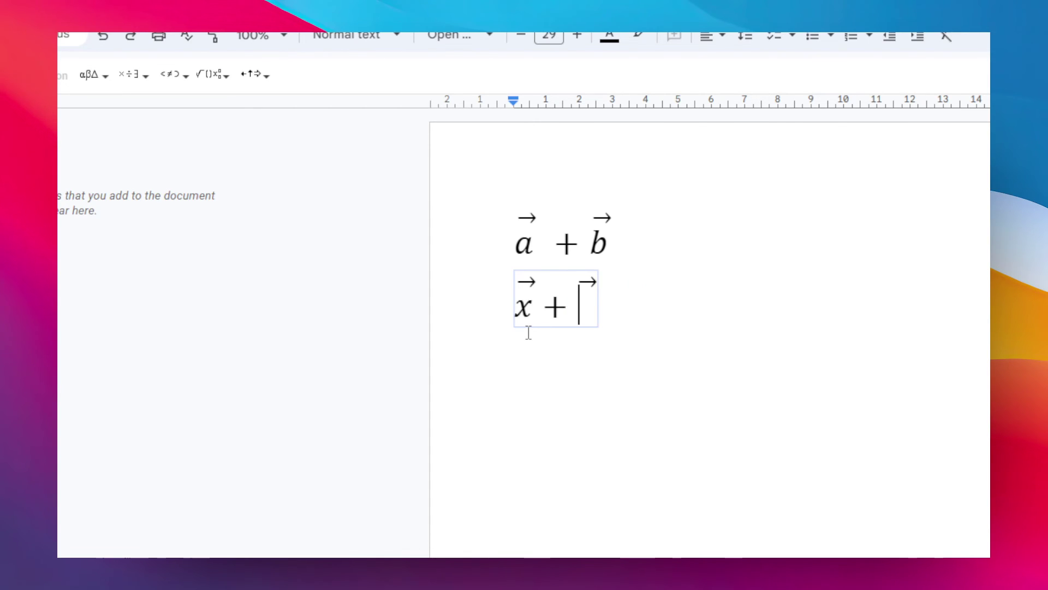
pyautogui.write('z')
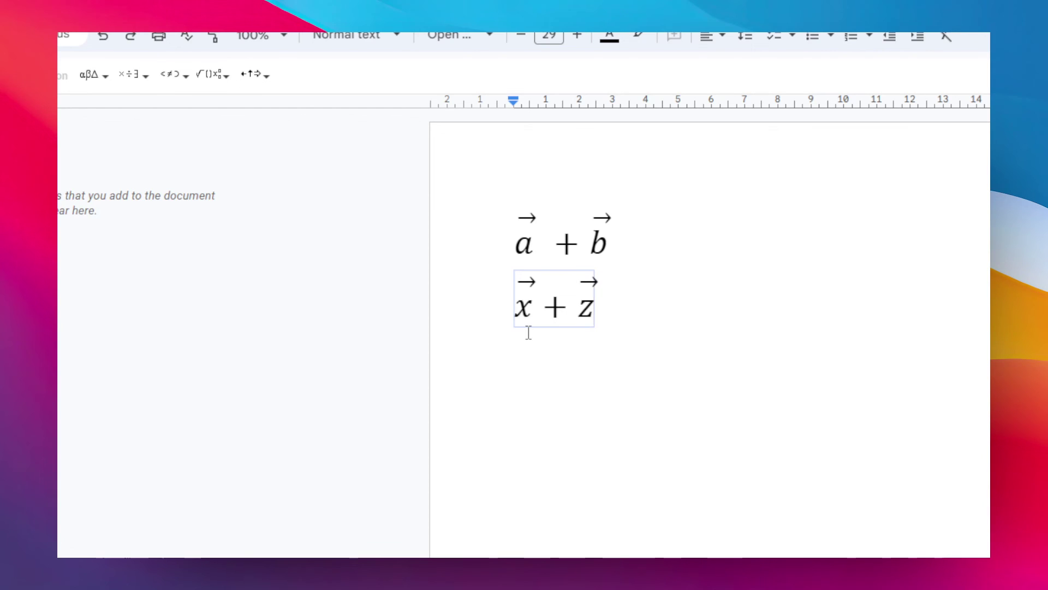